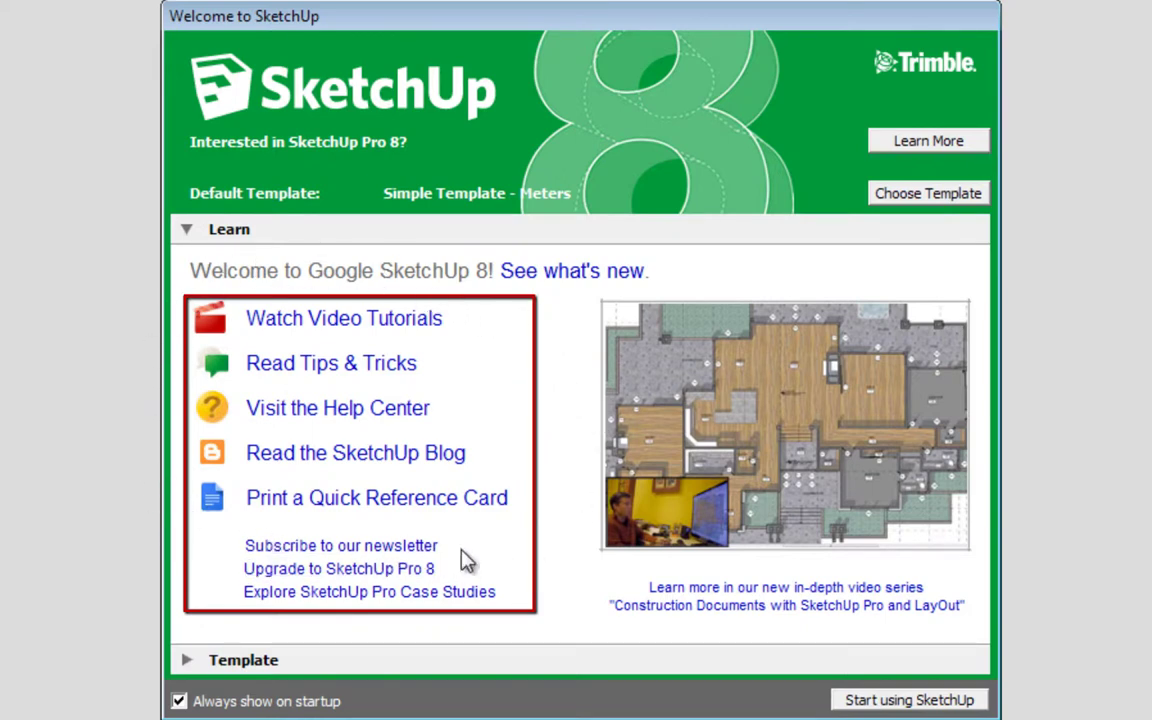
Start a new model from Simple Template - Meters on the welcome screen.
{"action": "left_click", "coordinate": [929, 195]}
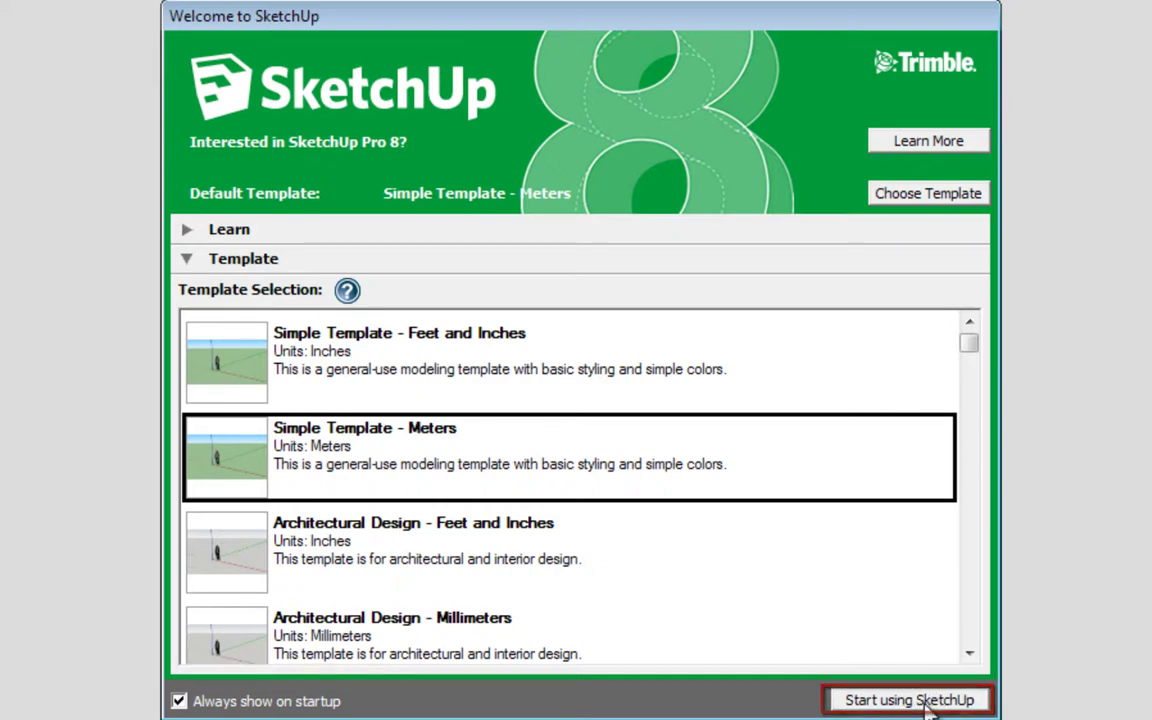
{"action": "left_click", "coordinate": [926, 702]}
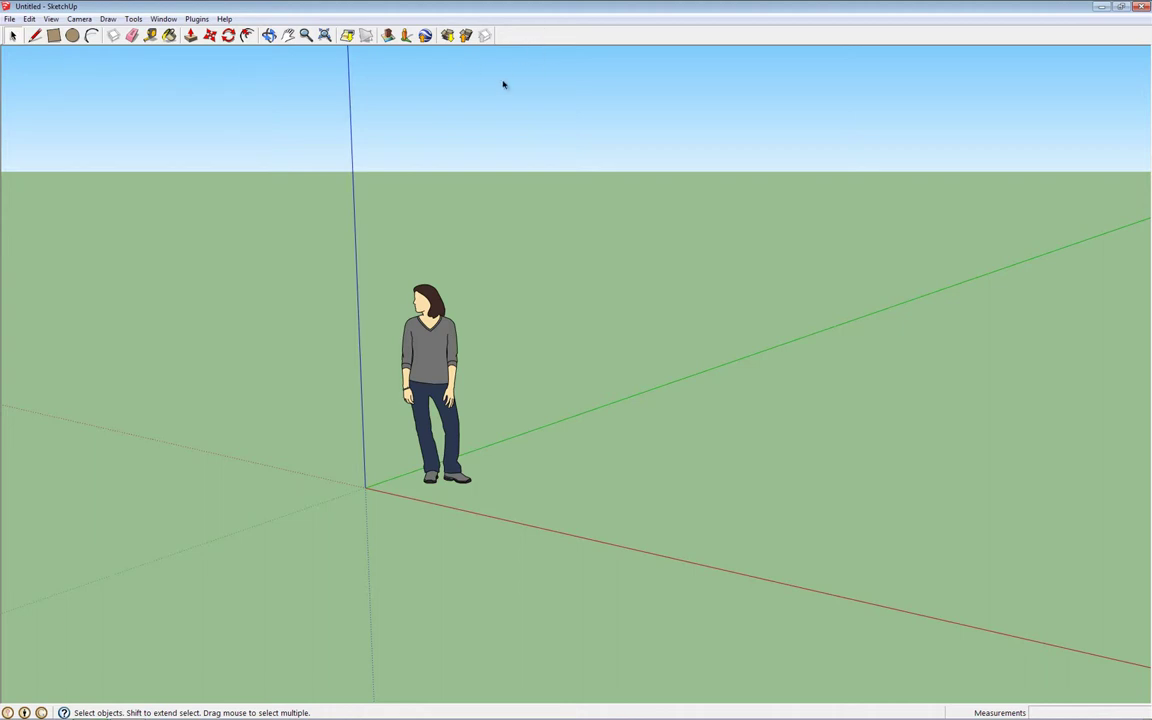
Once the untitled model loads, show the View menu's Toolbars list.
{"action": "left_click", "coordinate": [50, 19]}
{"action": "mouse_move", "coordinate": [90, 33]}
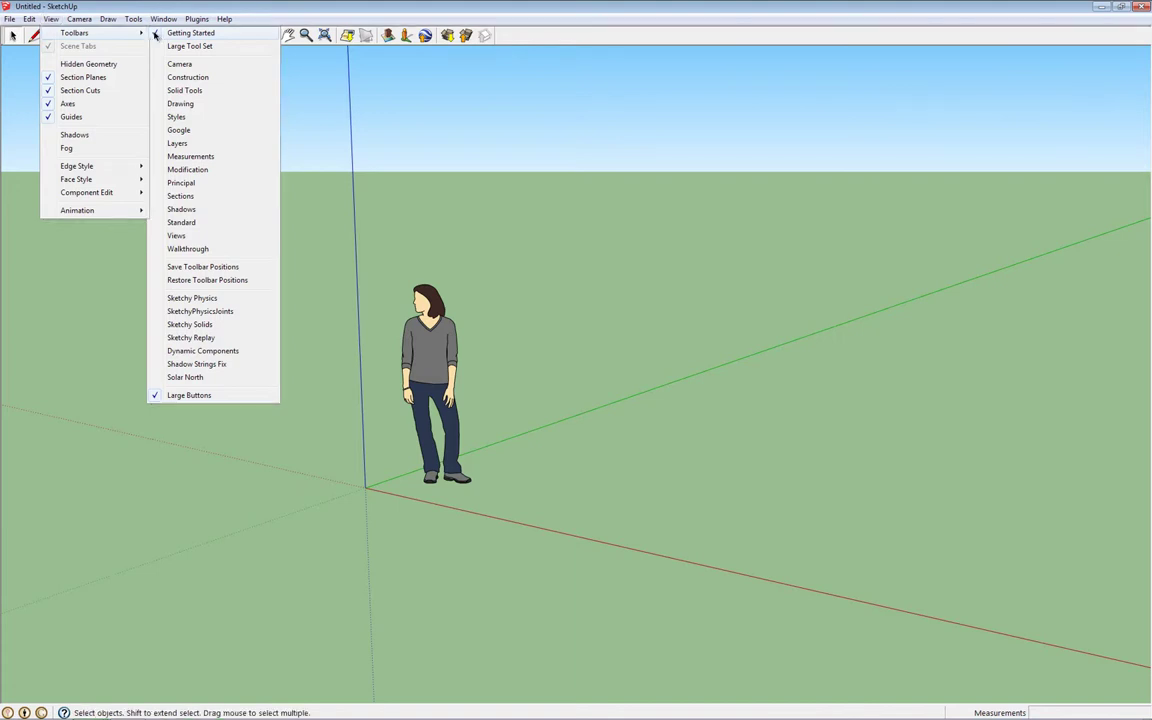
Turn off the Getting Started toolbar.
{"action": "left_click", "coordinate": [150, 34]}
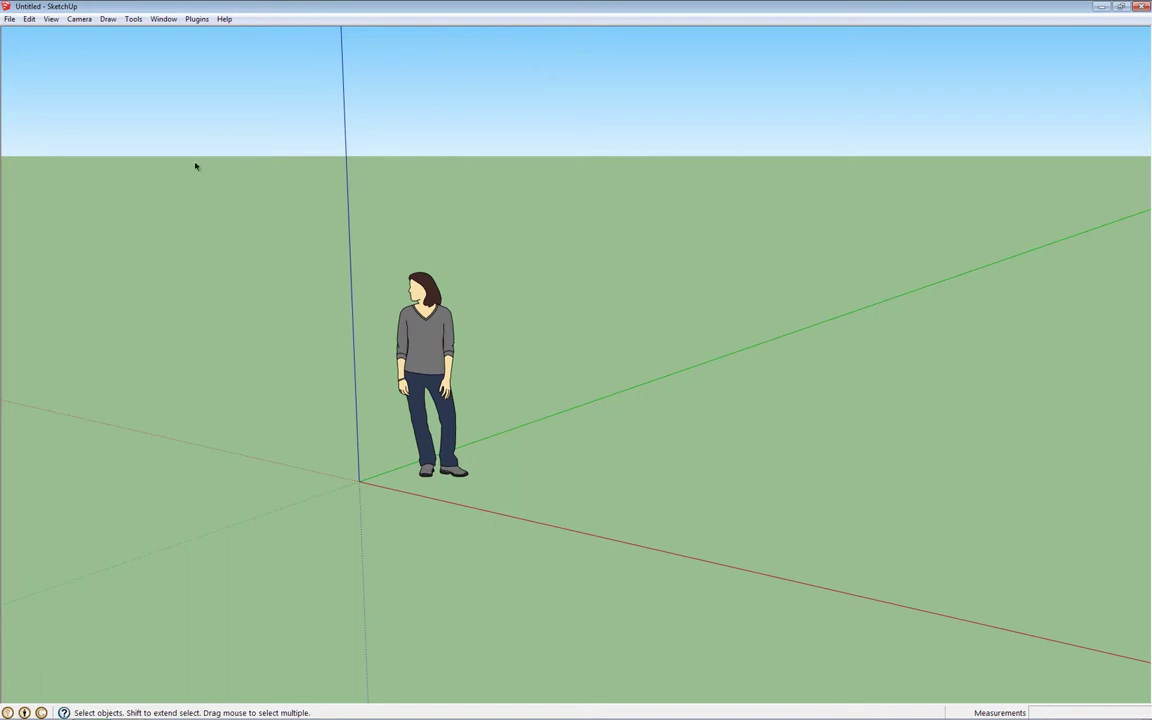
{"action": "left_click", "coordinate": [51, 20]}
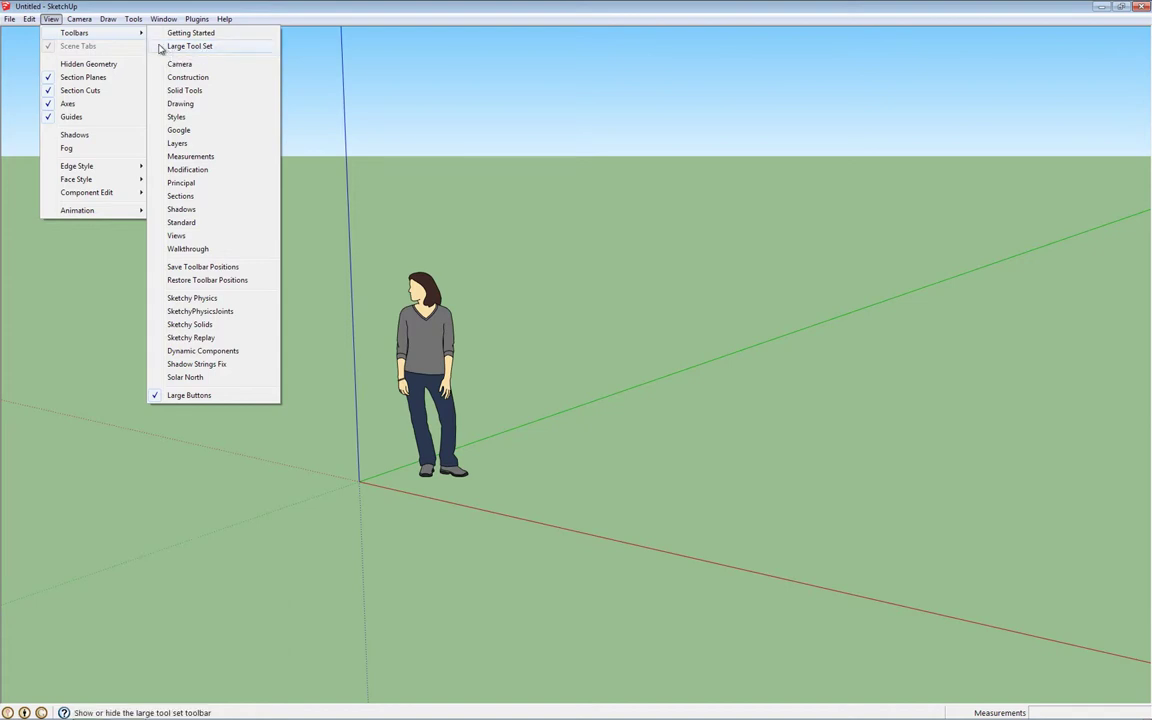
Turn on the Large Tool Set toolbar.
{"action": "left_click", "coordinate": [158, 47]}
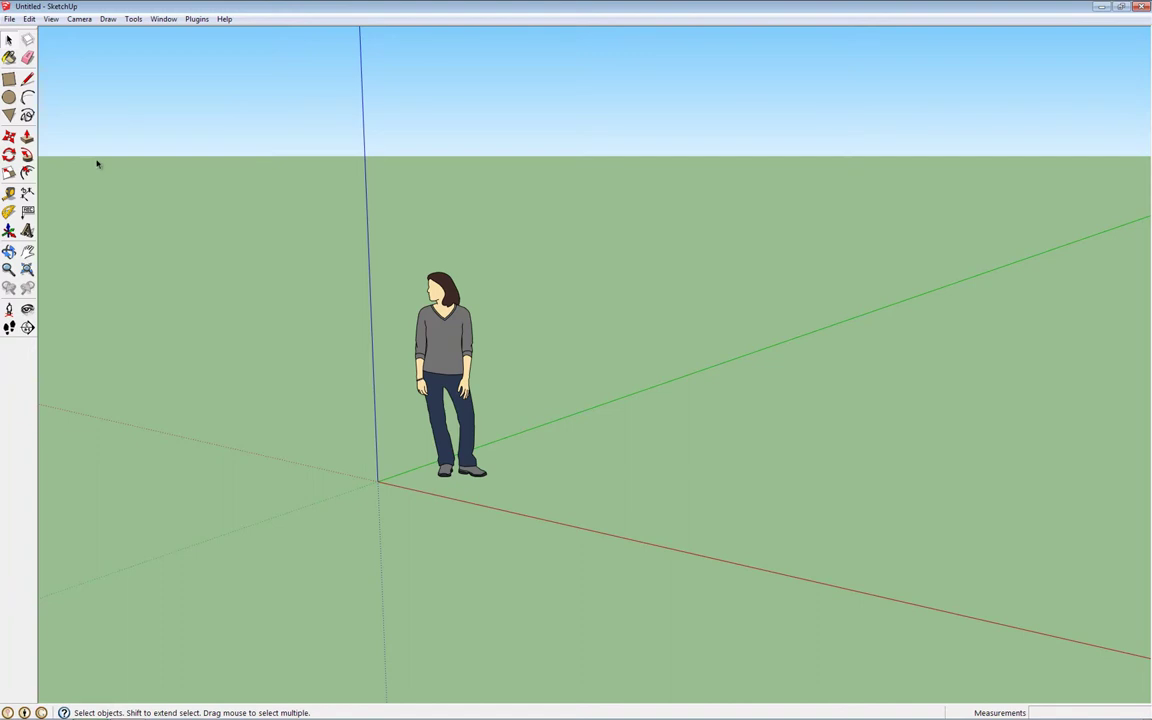
{"action": "left_click", "coordinate": [164, 20]}
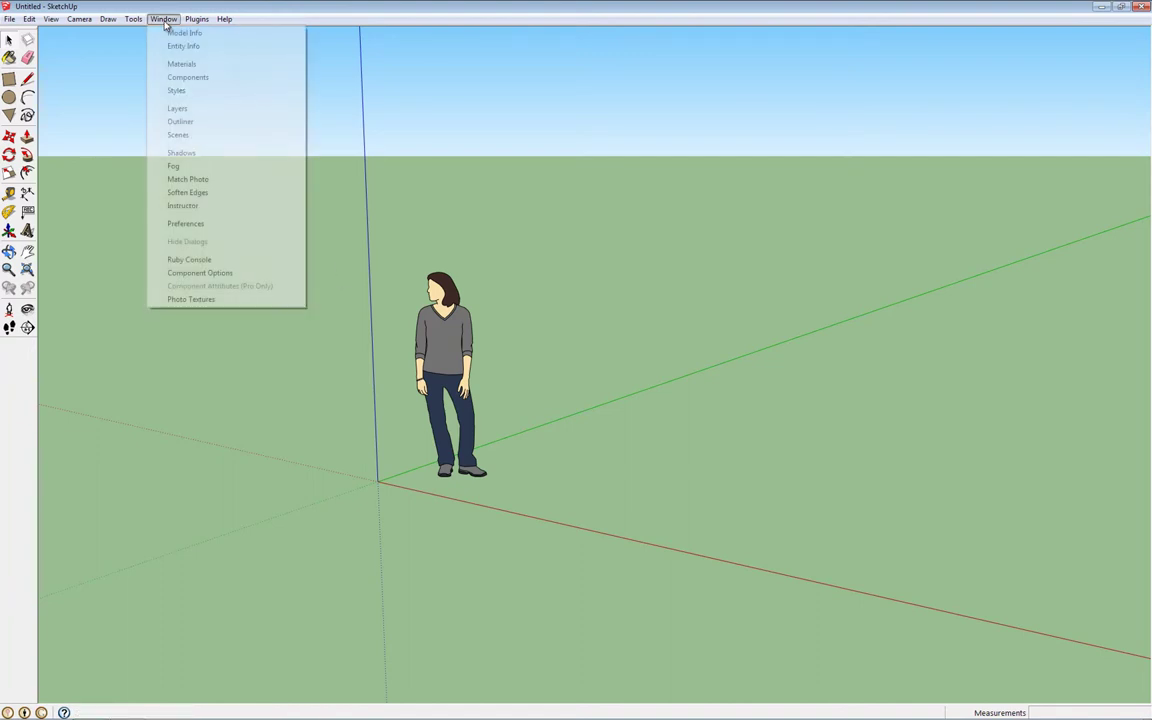
Check the Drawing preferences: Click-move-click style with Continue line drawing on.
{"action": "left_click", "coordinate": [197, 228]}
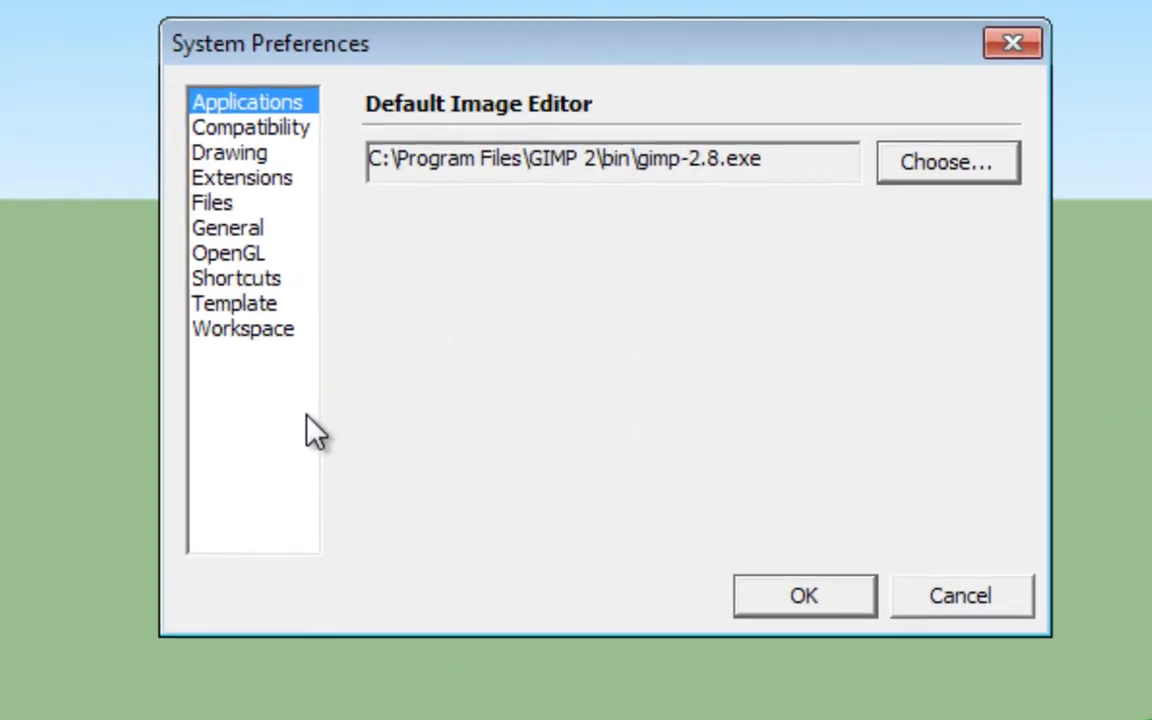
{"action": "left_click", "coordinate": [176, 166]}
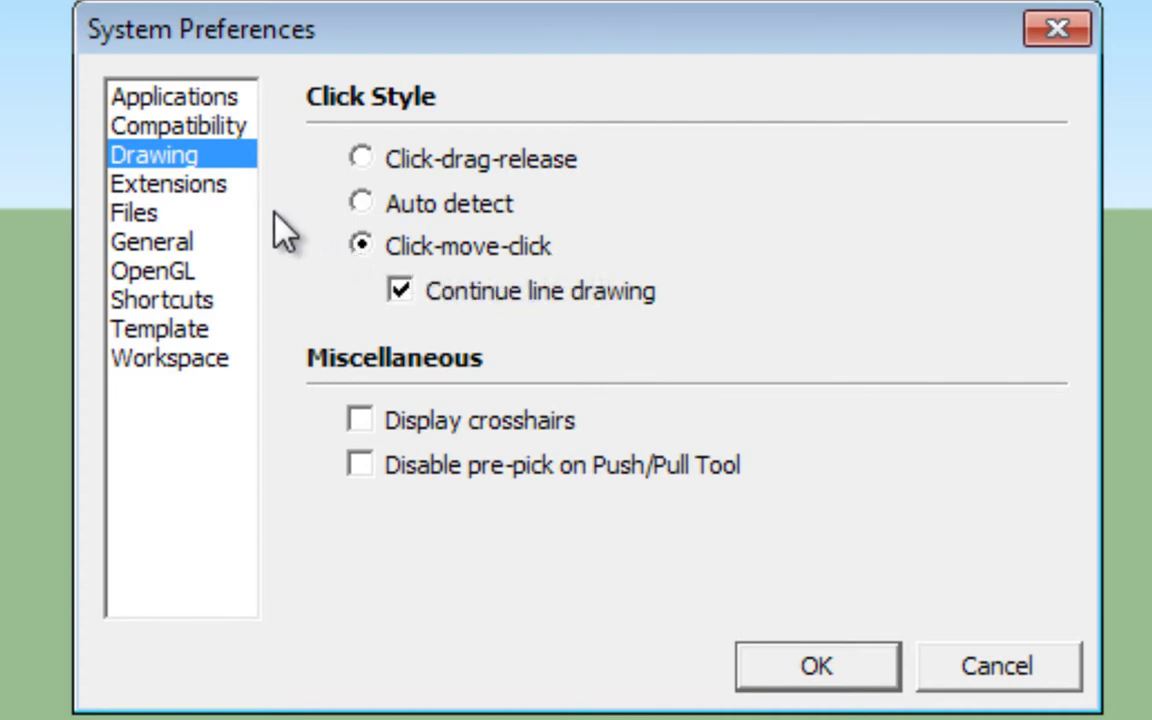
Review the General preferences, then the Template page showing Simple Template - Meters.
{"action": "left_click", "coordinate": [178, 241]}
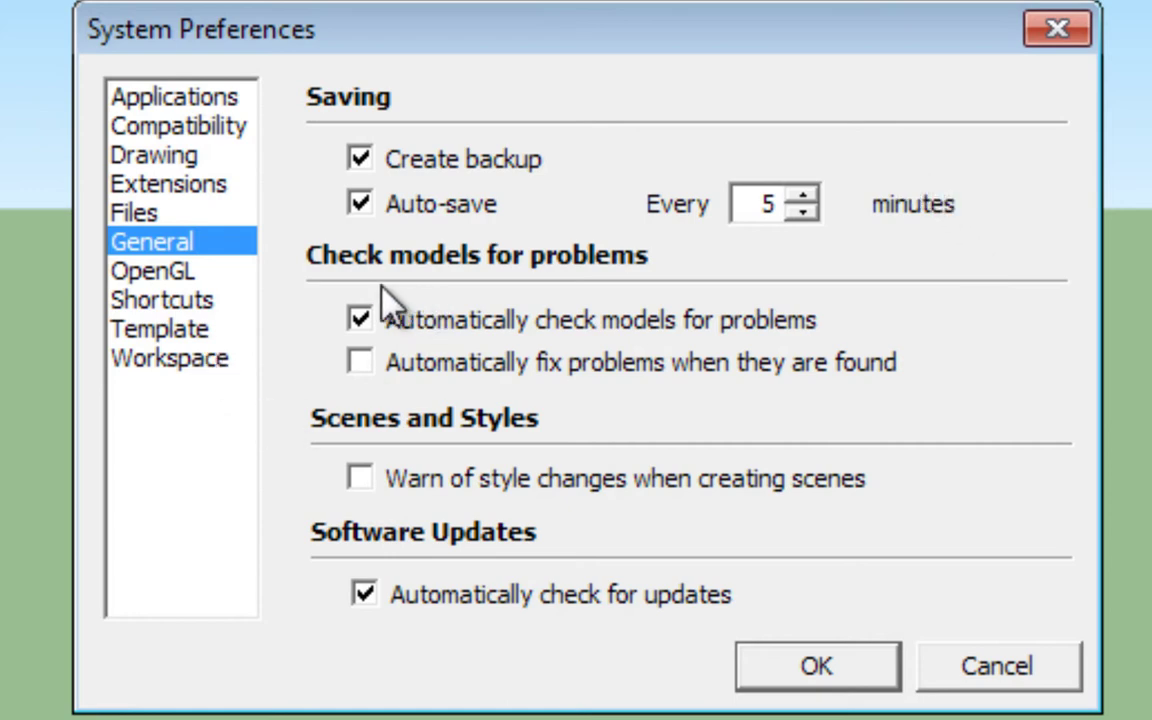
{"action": "left_click", "coordinate": [157, 331]}
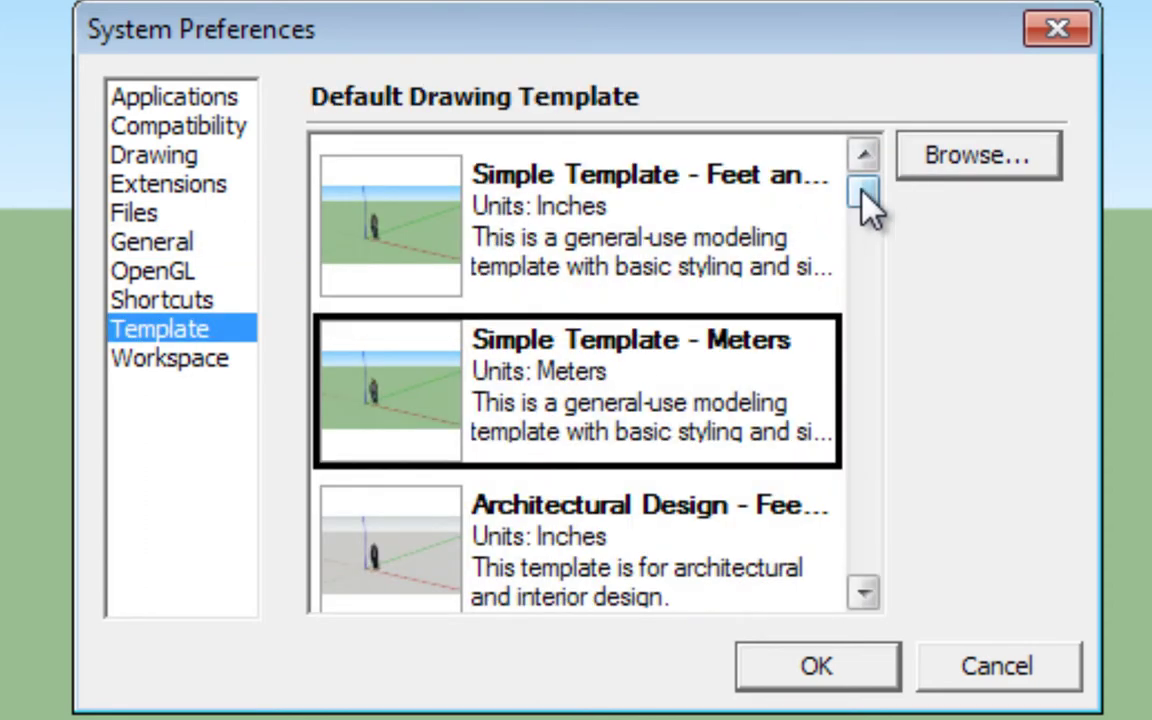
Keep Simple Template - Meters as default after browsing the list, and close System Preferences.
{"action": "left_click", "coordinate": [866, 280]}
{"action": "left_click_drag", "start_coordinate": [862, 258], "coordinate": [866, 172]}
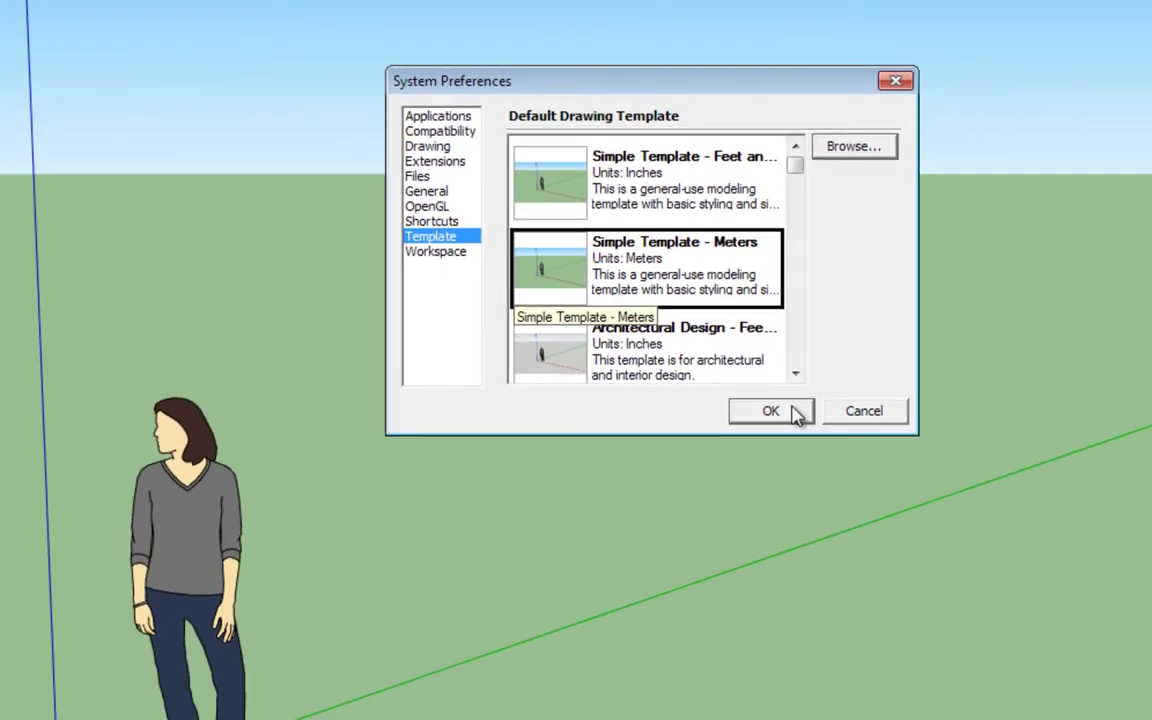
{"action": "left_click", "coordinate": [862, 668]}
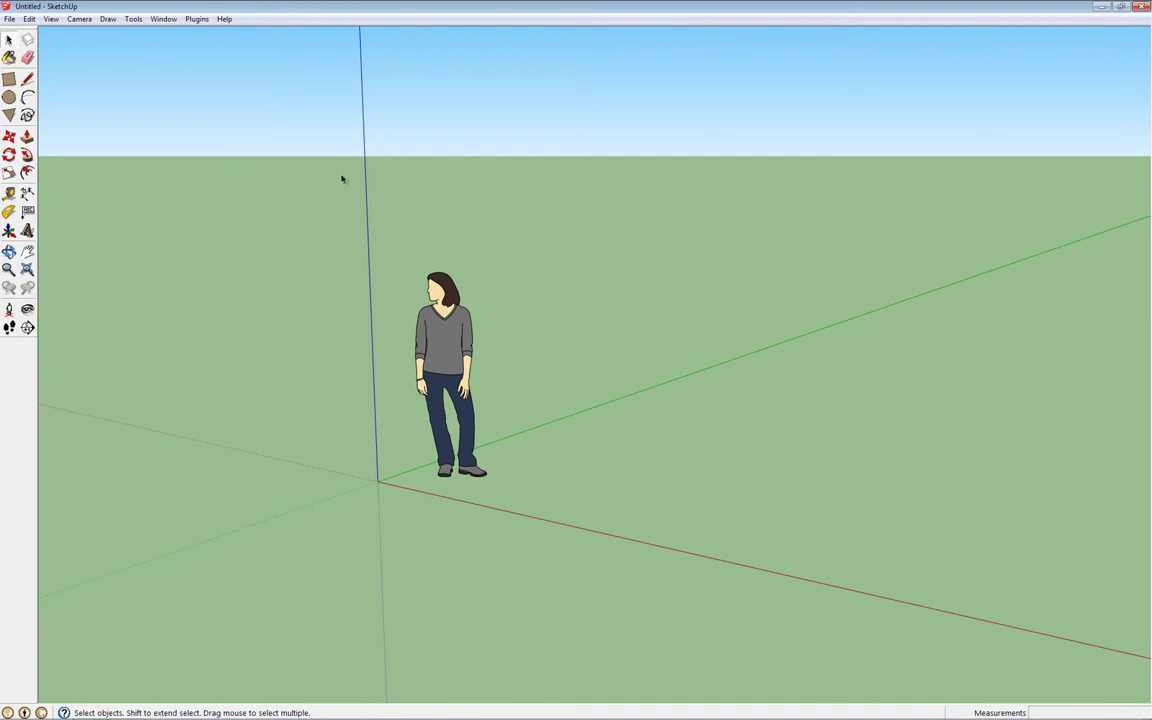
Display Model Info's Units page showing Decimal meters at 0,00m precision.
{"action": "left_click", "coordinate": [163, 19]}
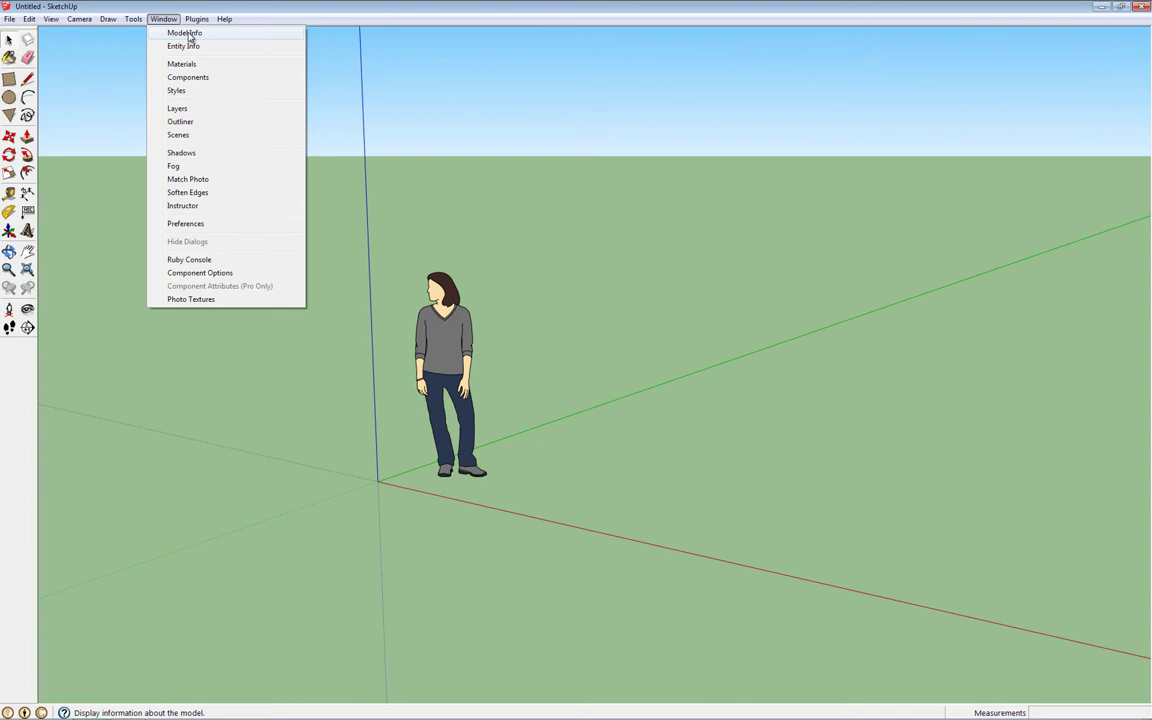
{"action": "left_click", "coordinate": [185, 35]}
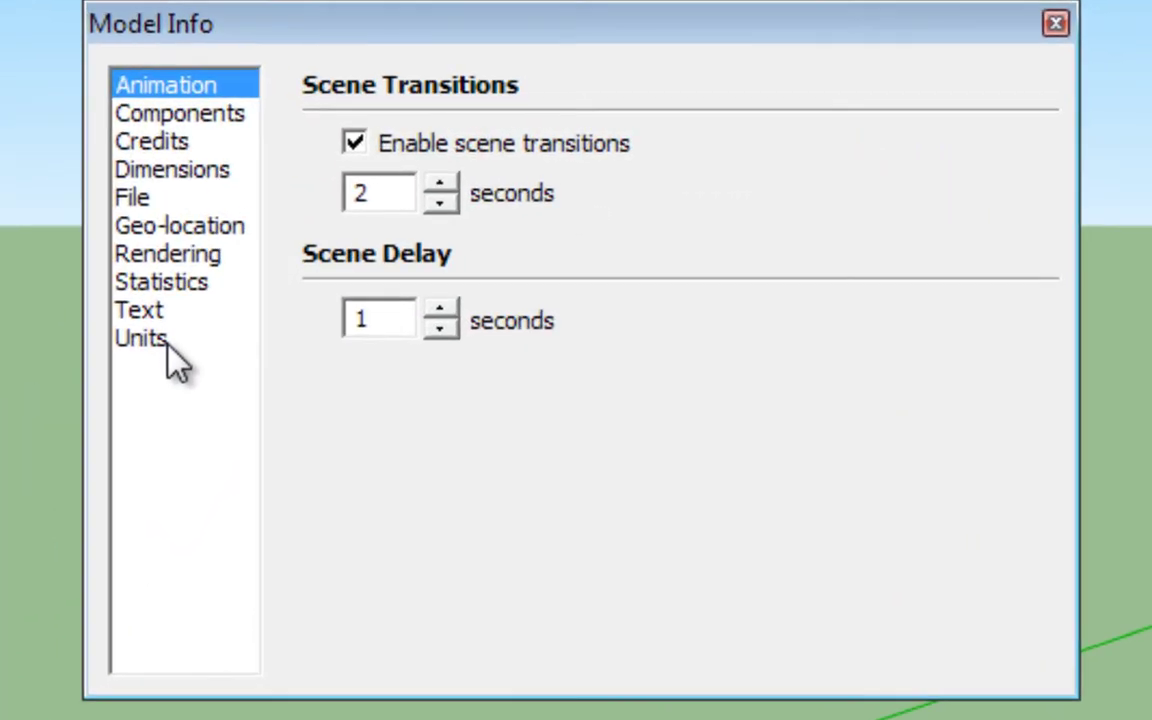
{"action": "left_click", "coordinate": [140, 347]}
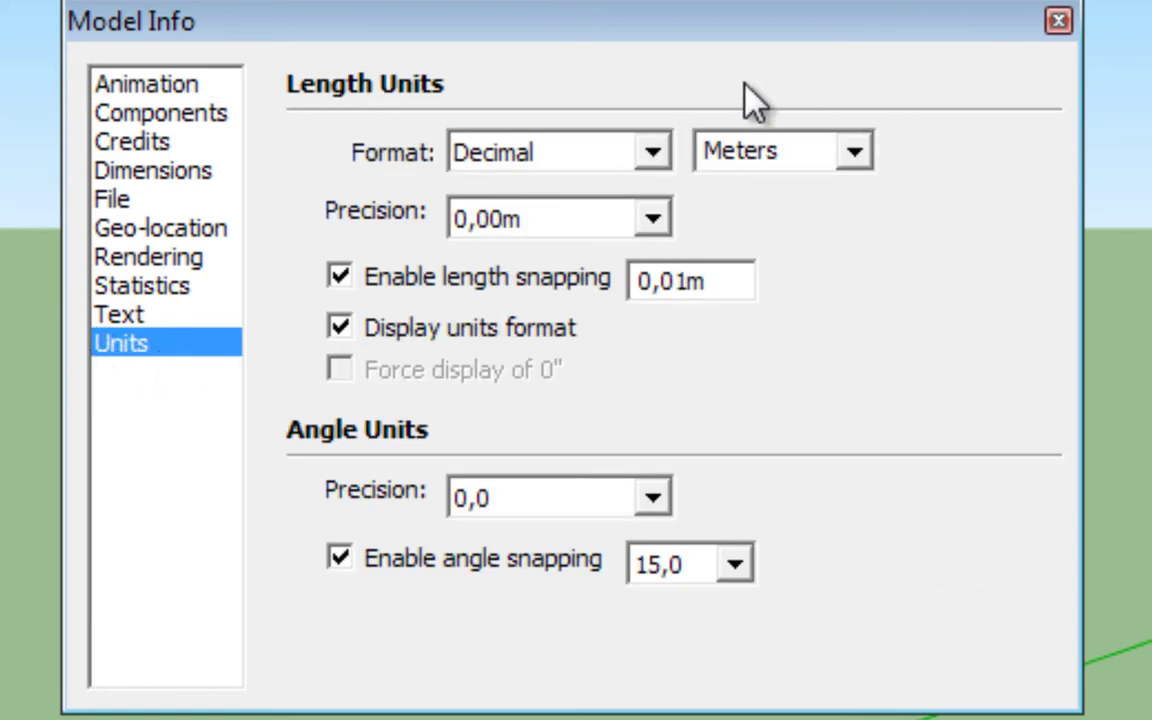
Set the length unit to Meters in decimal format at 0,00m precision.
{"action": "left_click", "coordinate": [856, 152]}
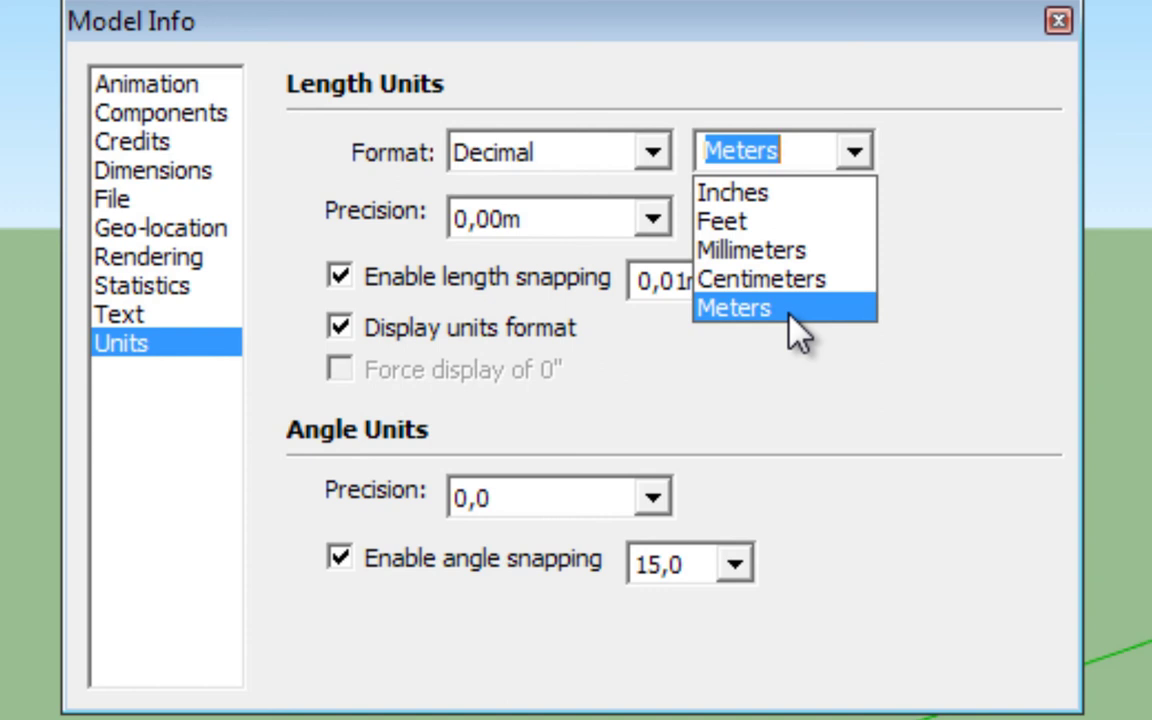
{"action": "left_click", "coordinate": [789, 314]}
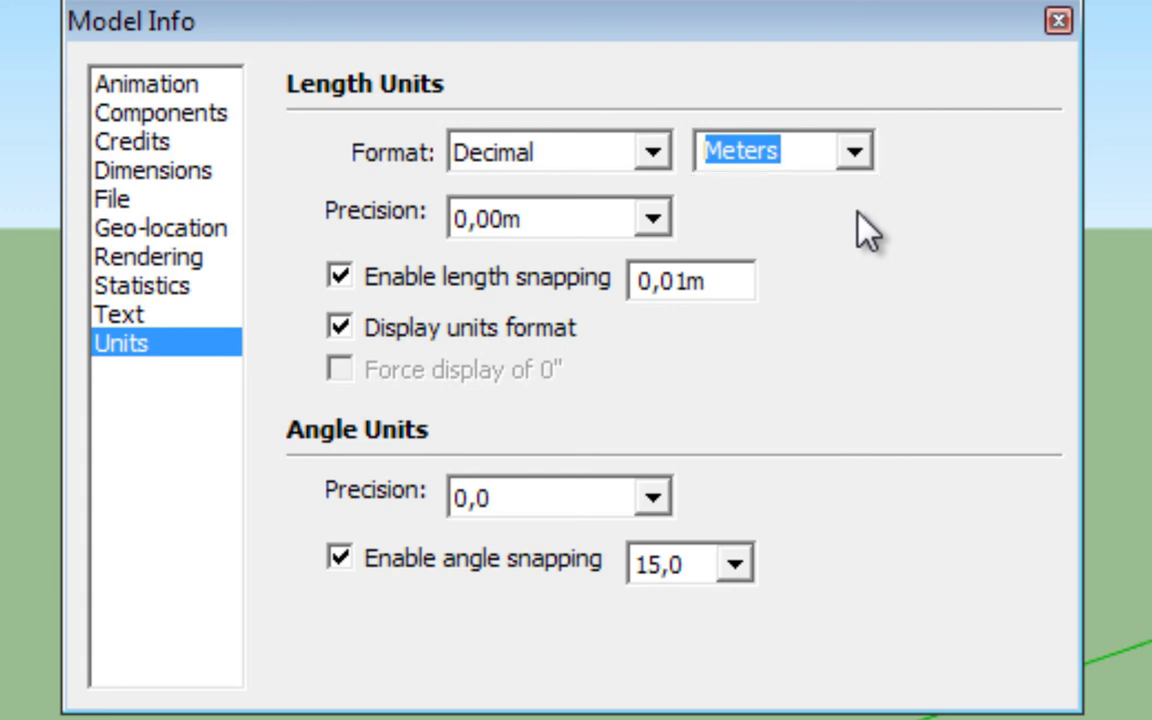
Close the Model Info dialog to return to the untitled model.
{"action": "left_click", "coordinate": [1057, 24]}
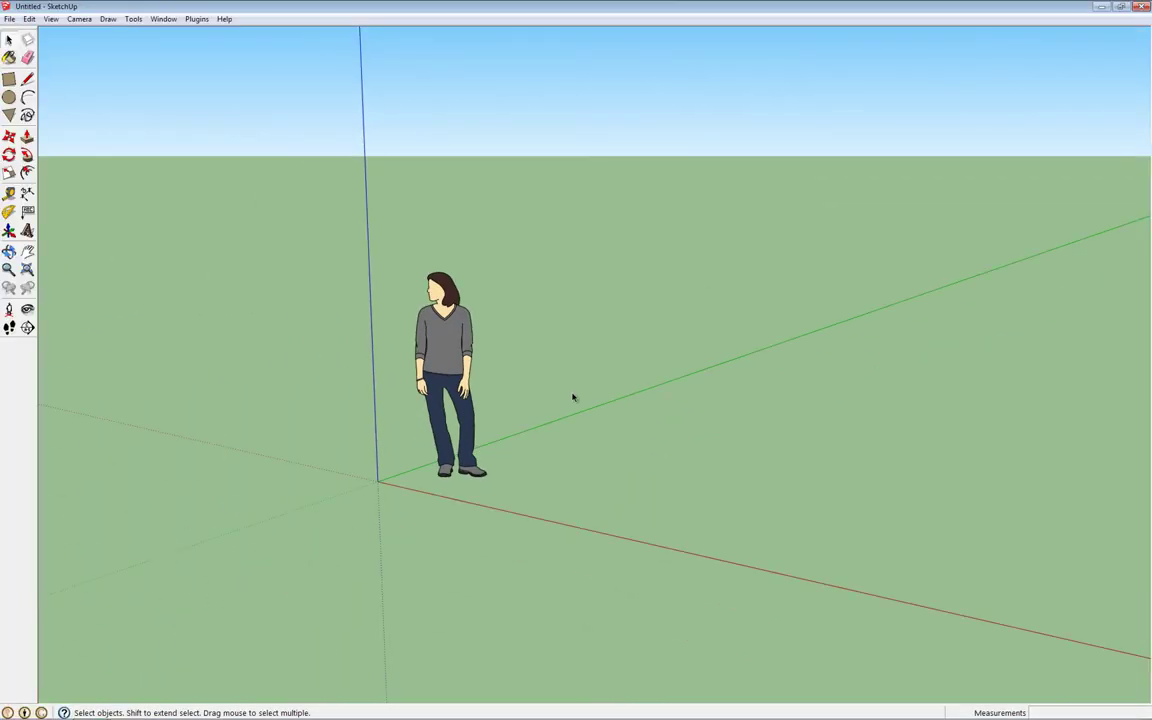